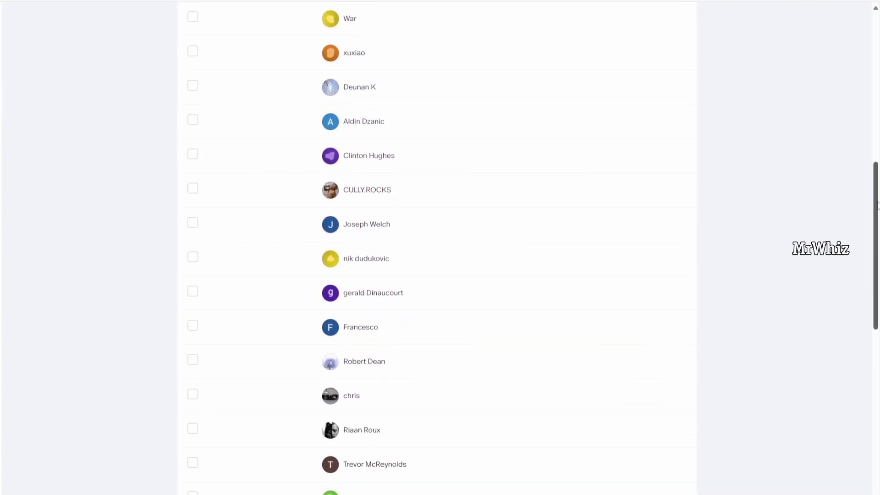
scroll(440, 248, down, 1)
scroll(440, 248, down, 1)
scroll(440, 247, down, 1)
scroll(439, 247, down, 1)
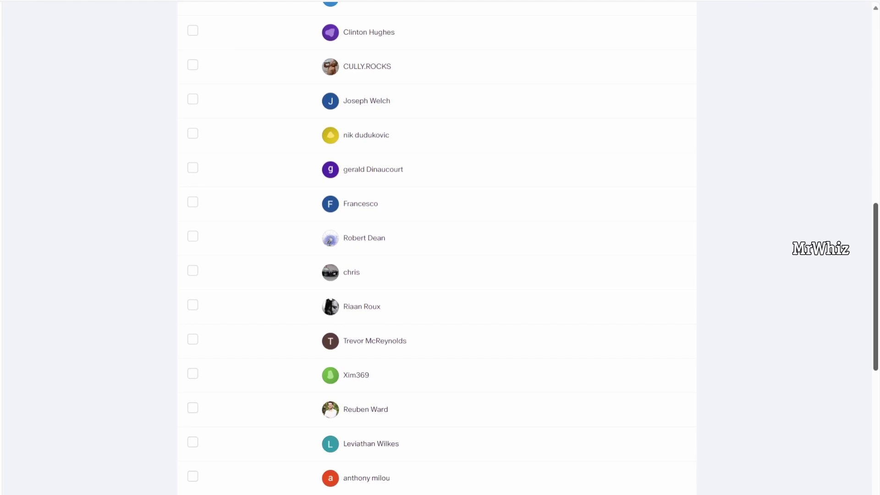
scroll(440, 247, down, 1)
scroll(440, 247, down, 1)
scroll(440, 248, down, 1)
scroll(439, 248, down, 1)
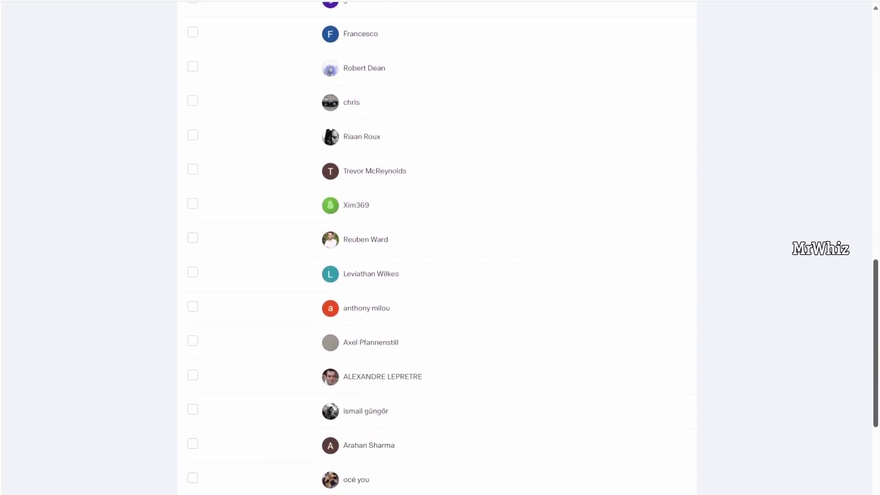
scroll(440, 248, down, 1)
scroll(440, 247, down, 1)
scroll(439, 248, down, 1)
scroll(440, 248, down, 1)
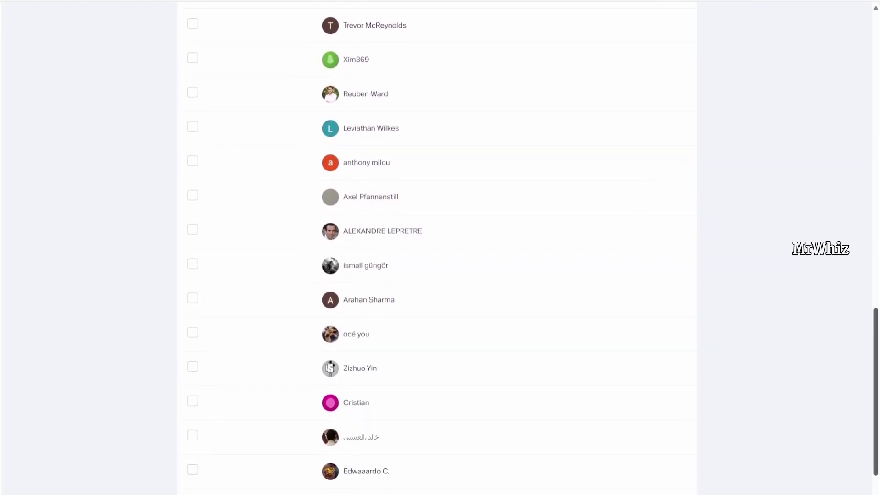
scroll(439, 248, down, 1)
scroll(440, 247, down, 1)
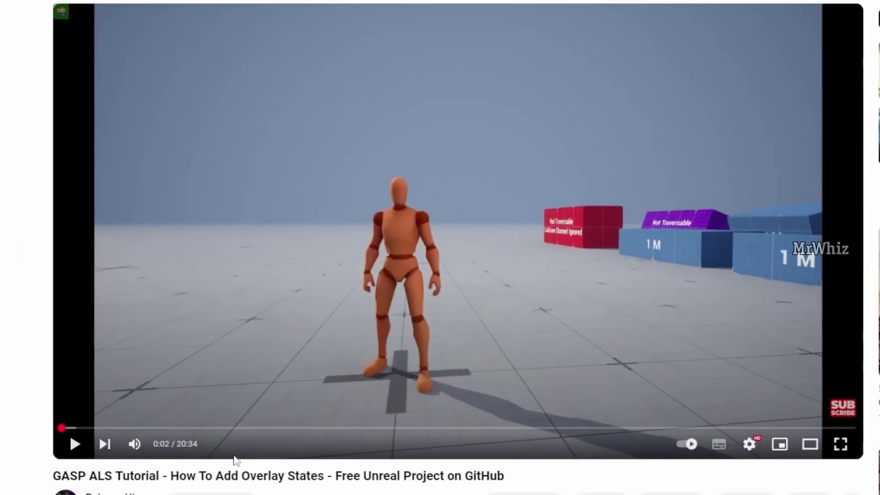
scroll(234, 459, down, 5)
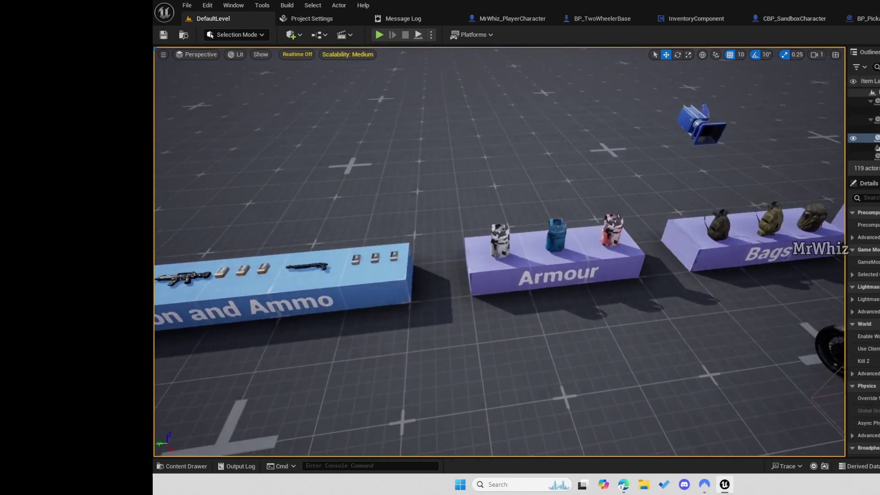
scroll(628, 311, down, 2)
scroll(629, 310, down, 2)
scroll(629, 313, up, 5)
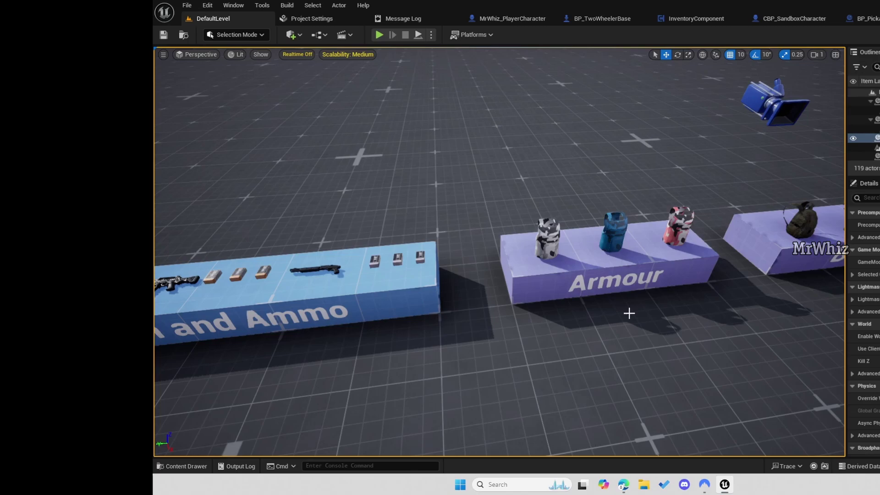
- Orbit the viewport to show the Armour, Bags and Helmets stands, motorcycle and red wall
right_drag(756, 324, 756, 324)
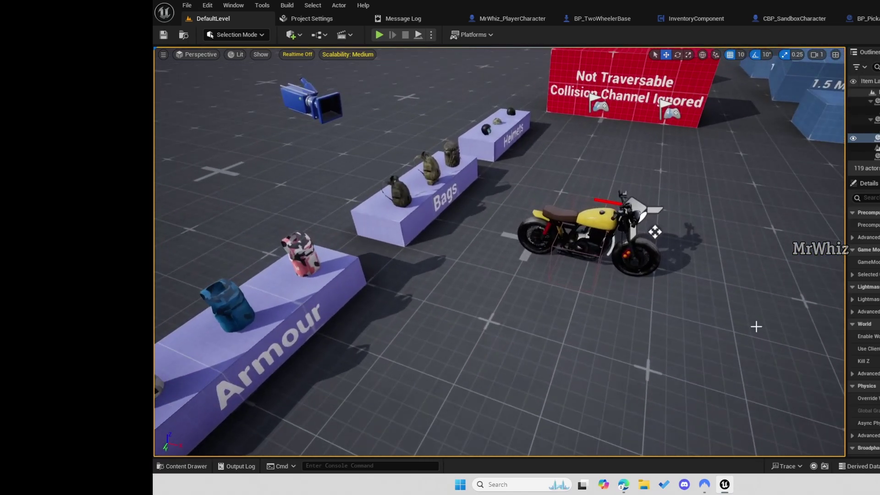
scroll(722, 320, down, 2)
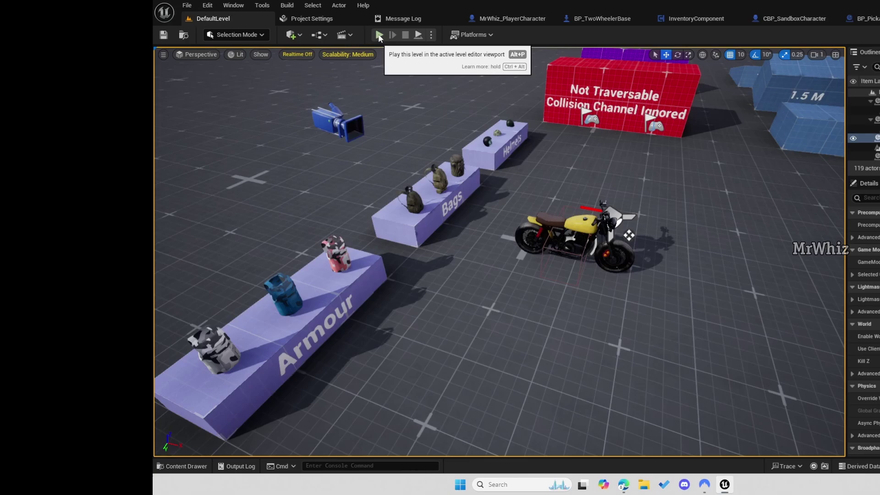
- Start a playtest and equip the white camo armour vest and the camo backpack
click(379, 36)
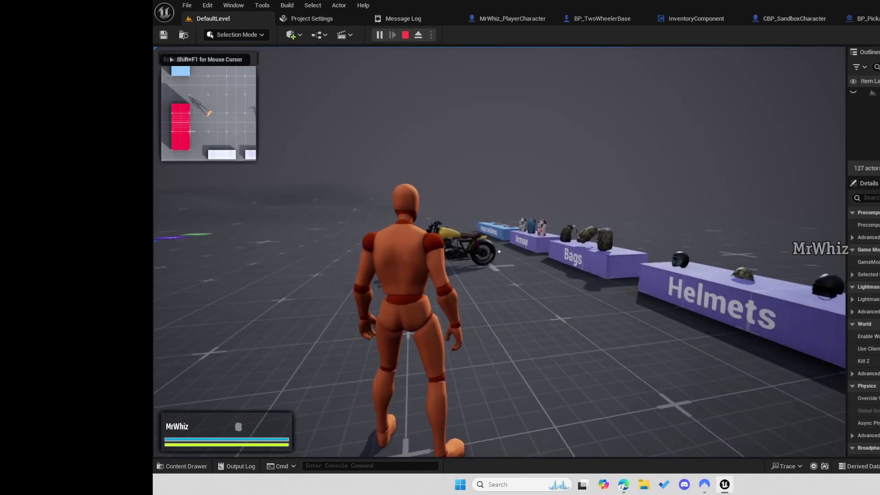
key(w)
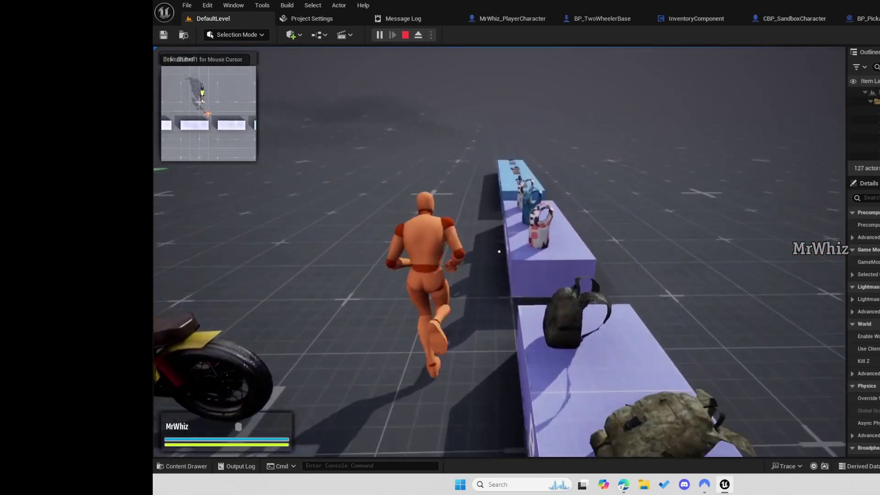
key(e)
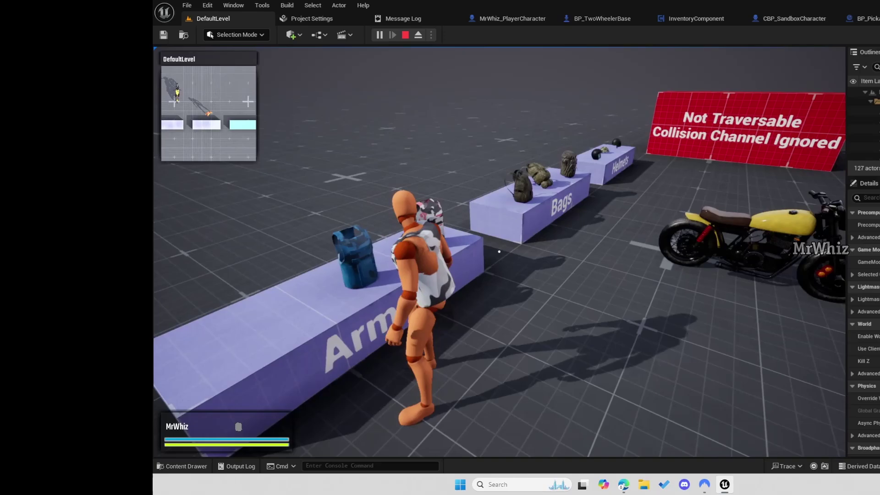
key(w)
key(e)
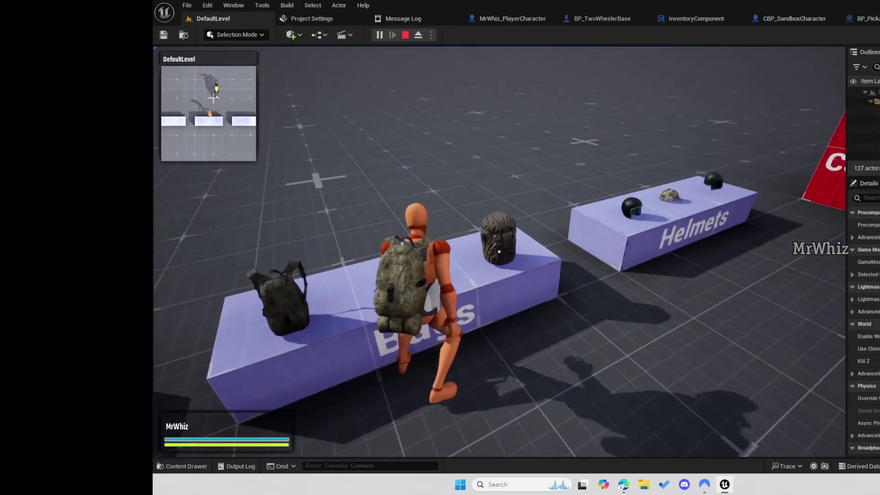
- Put on the black helmet, go to the Weapons and Ammo bench, and show the inventory
key(w)
key(e)
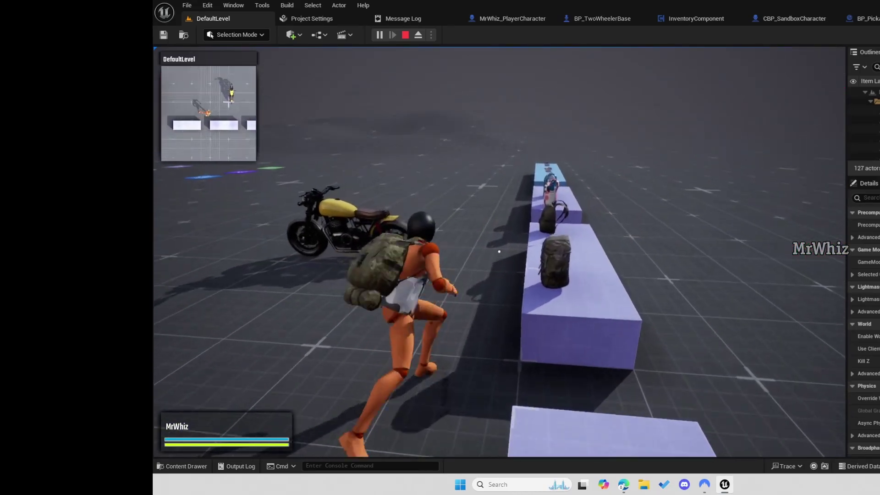
key(w)
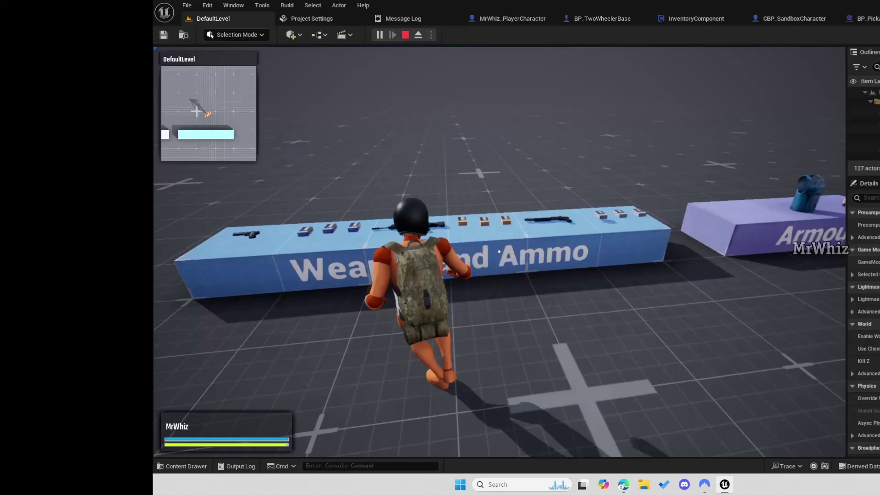
key(w)
key(Tab)
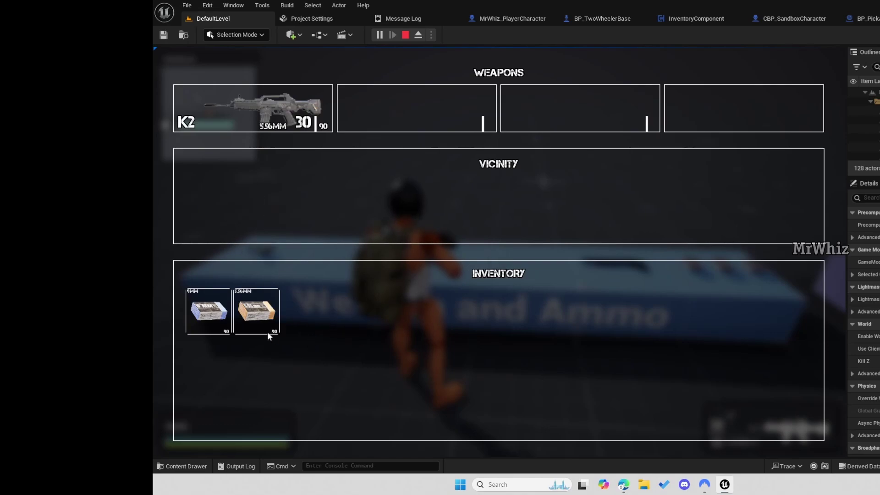
- Move both ammo boxes, including the 5.56MM box, from Inventory to Vicinity and close the inventory
drag(267, 332, 411, 217)
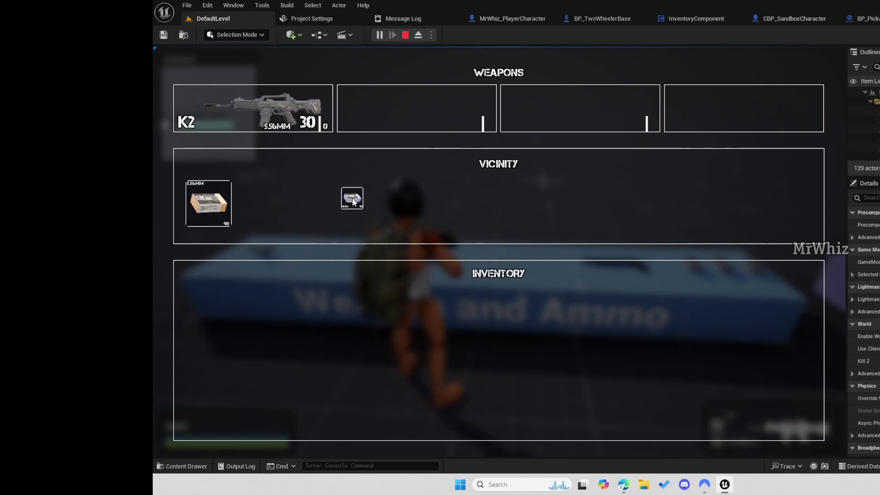
drag(352, 199, 371, 224)
key(Tab)
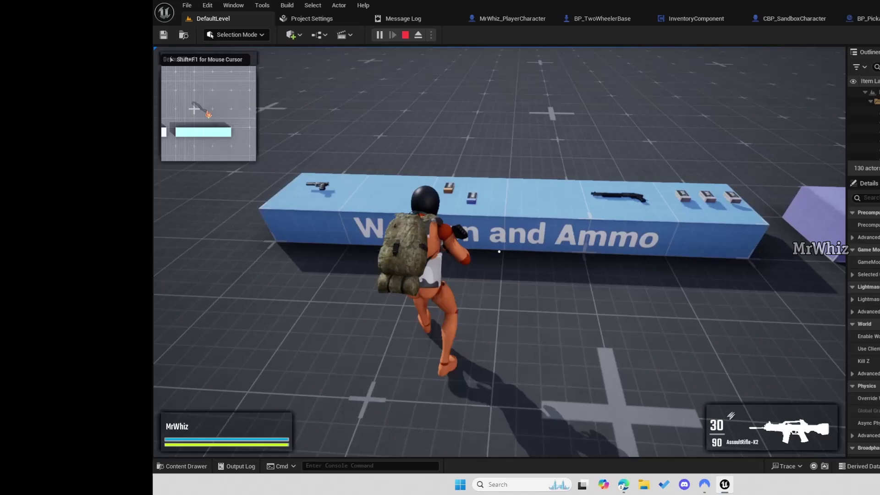
- Collect an ammo box, the P92 handgun and the S12 shotgun from the weapons table
key(w)
key(e)
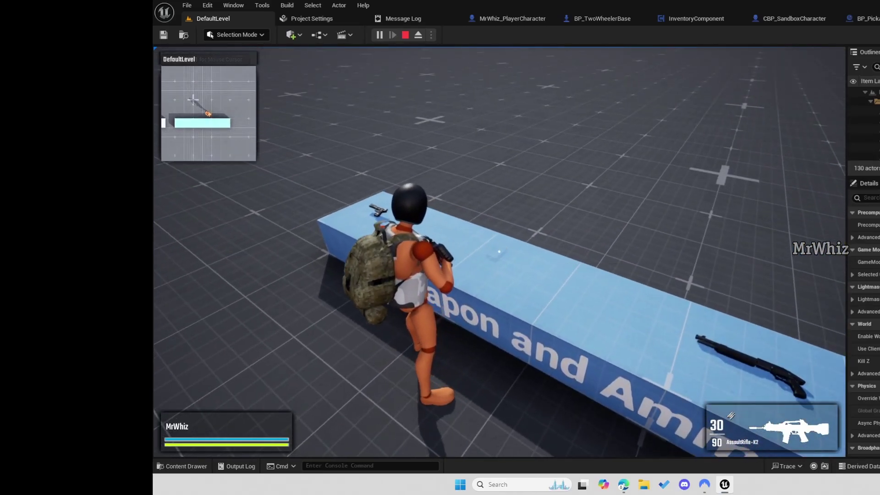
key(w)
key(e)
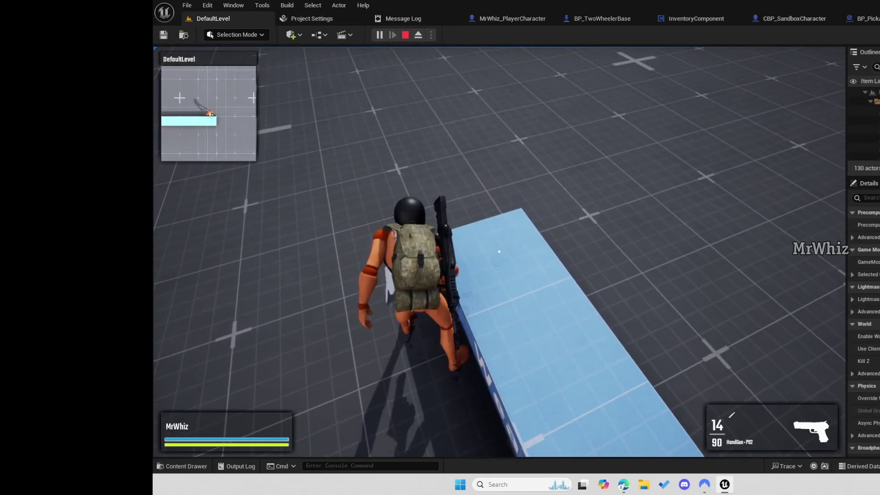
key(w)
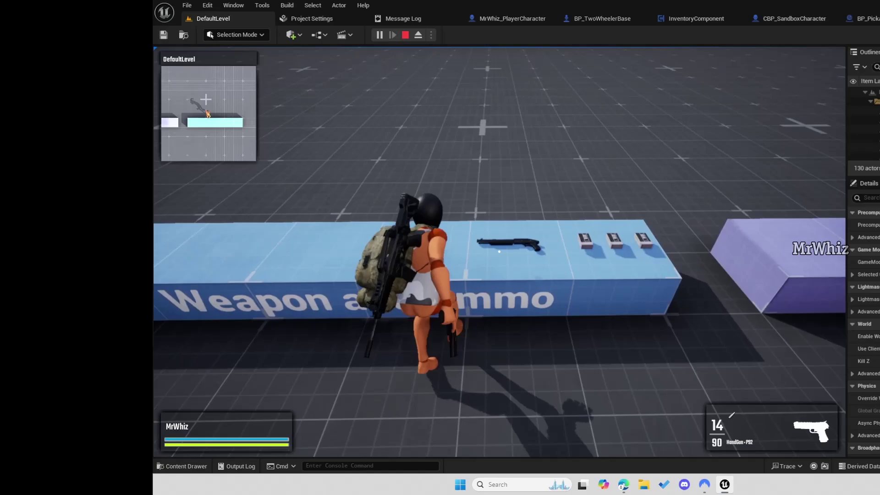
key(w)
key(e)
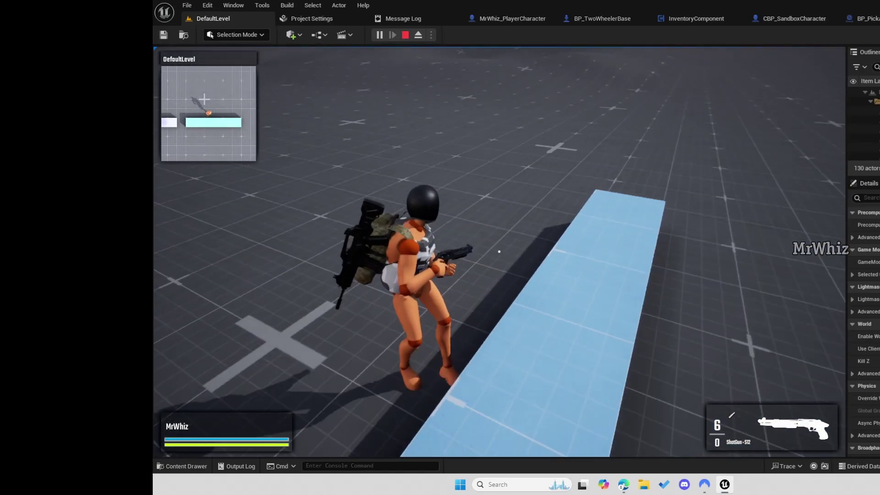
- Review the K2, S12 and P92 in the inventory, crouch, then stop the play session
key(w)
key(Tab)
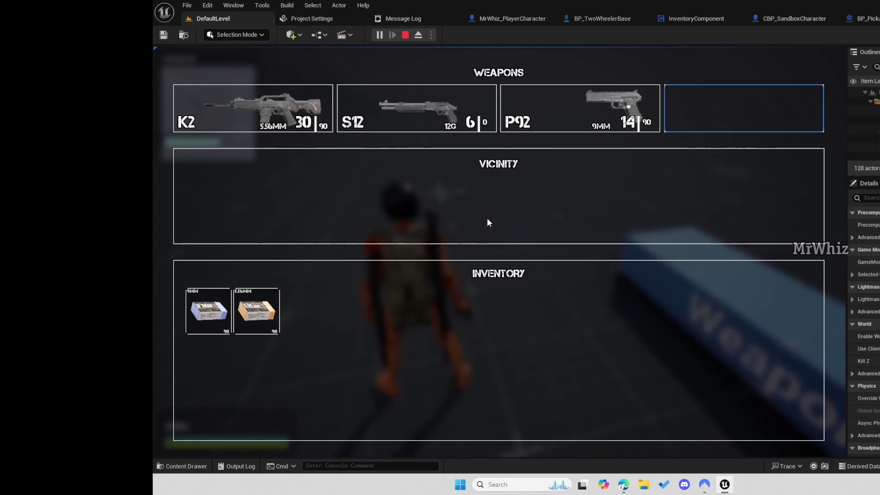
key(Tab)
key(c)
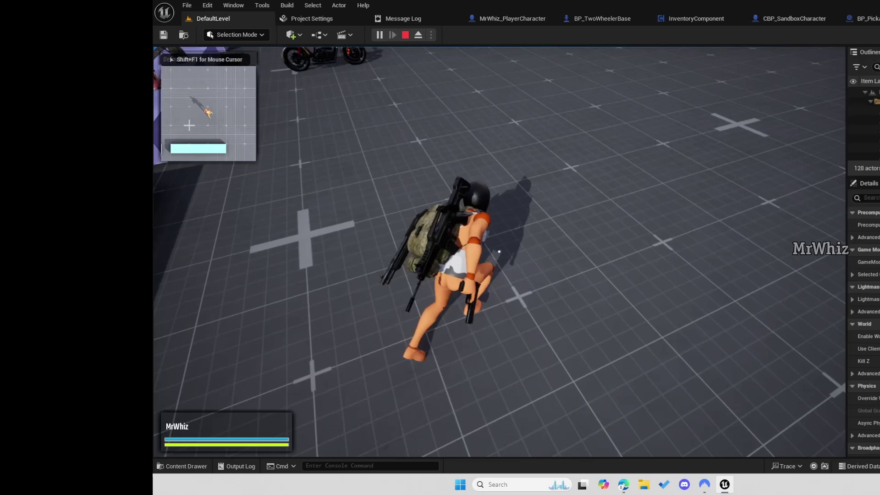
key(Escape)
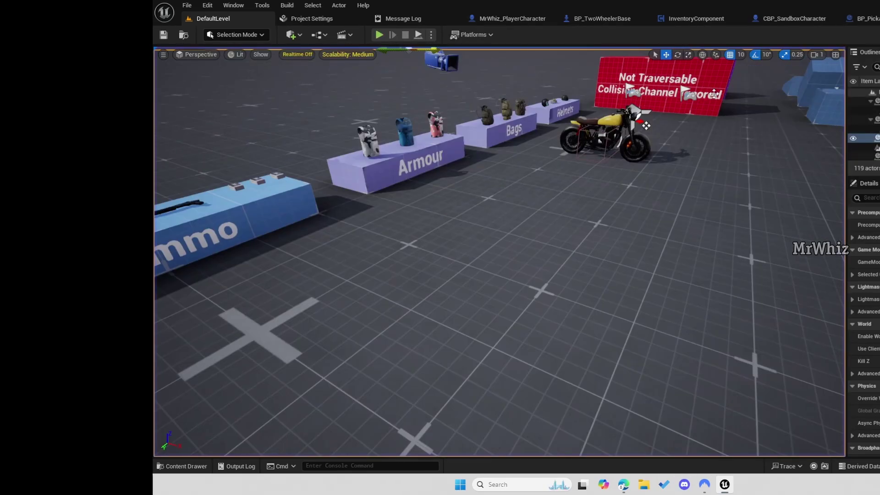
- Start a solo playtest and ride the motorcycle, steering right and left
click(382, 34)
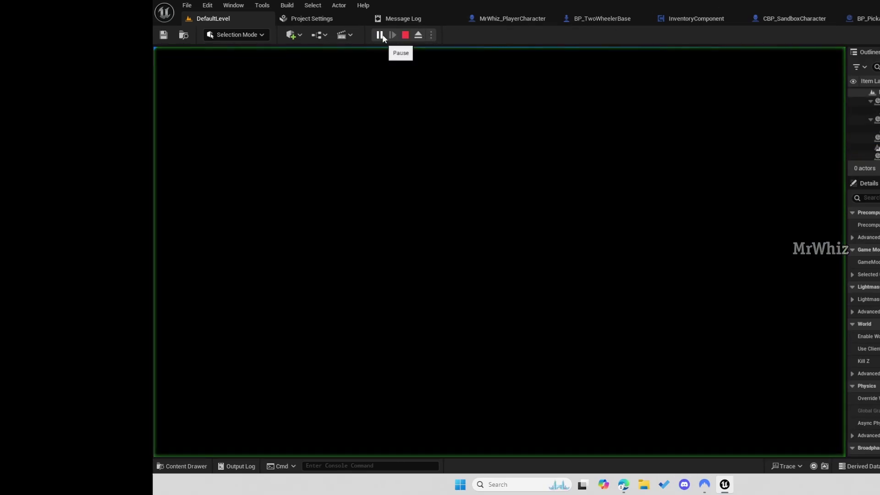
key(w)
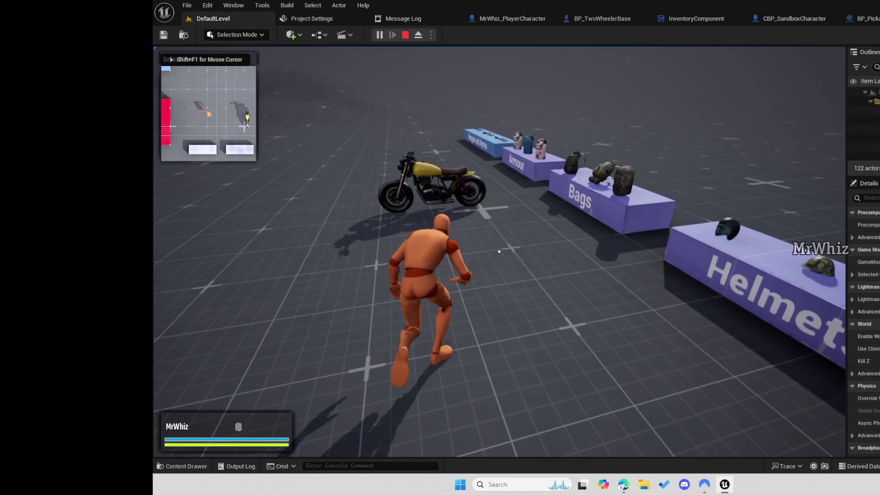
key(e)
key(w)
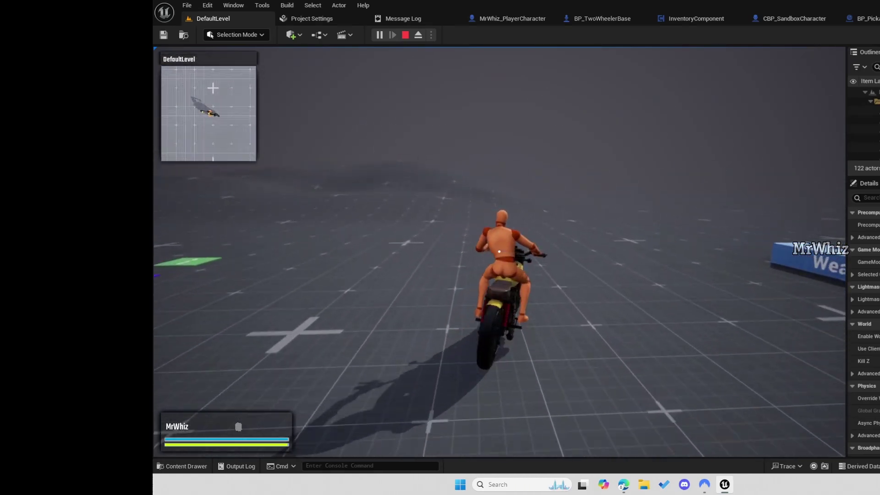
key(d)
key(a)
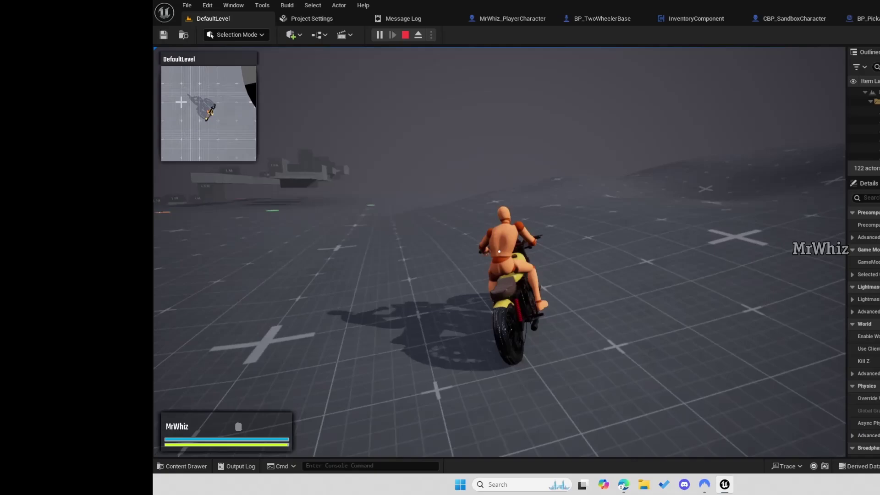
key(a)
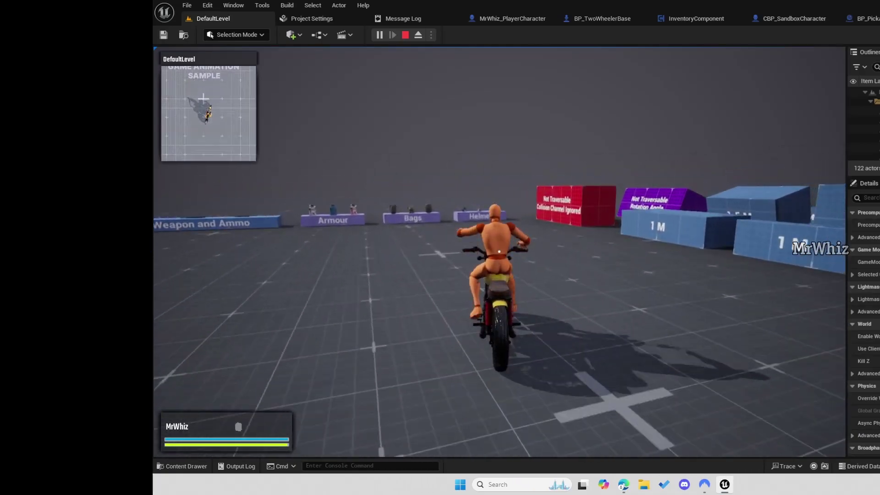
- Dismount, end the playtest, and bring up the play mode and multiplayer options
key(e)
key(w)
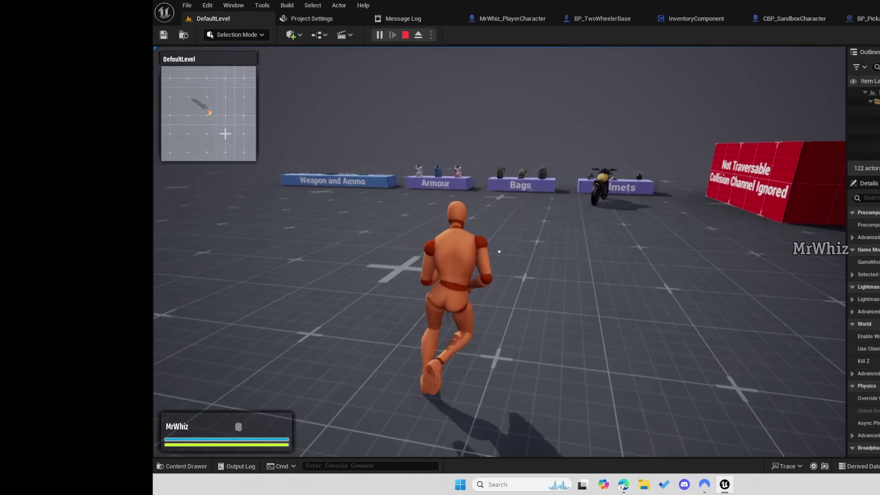
key(Escape)
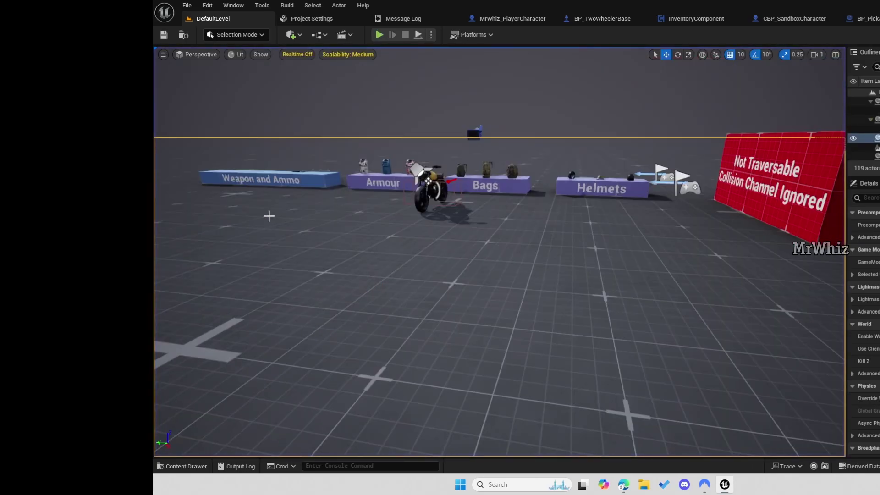
click(431, 35)
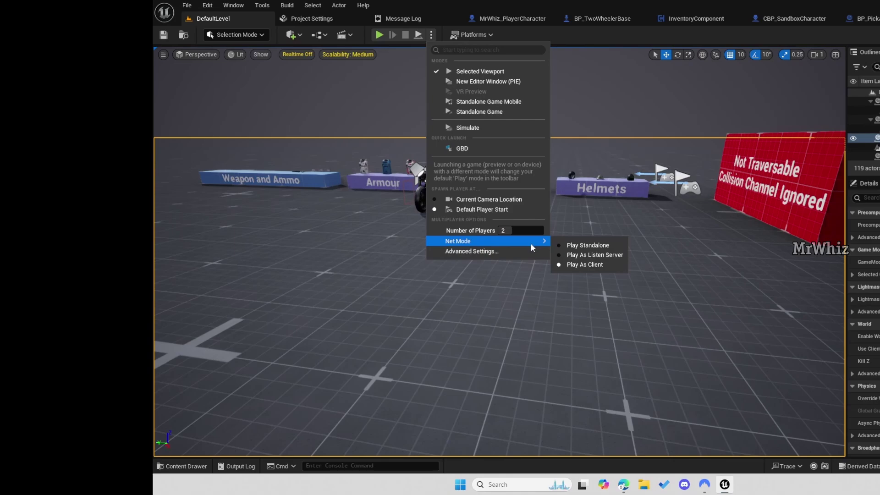
- Launch the two-client playtest and ride the motorcycle as Client 2
click(466, 72)
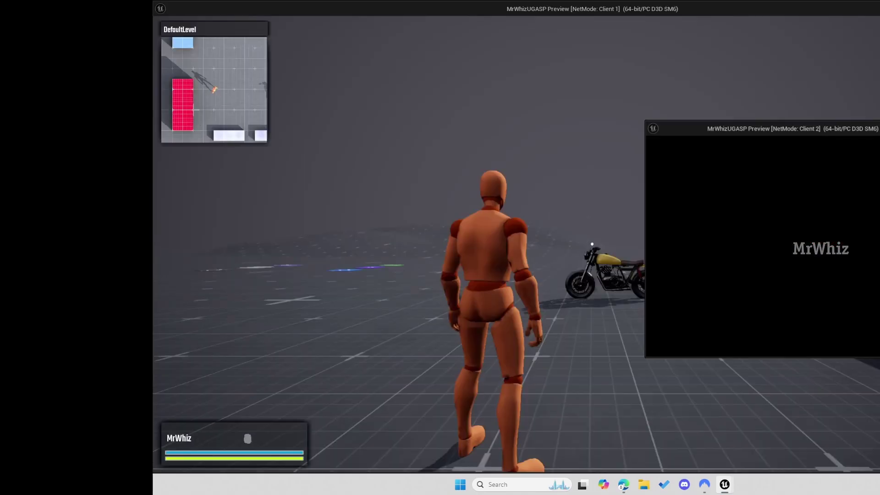
key(w)
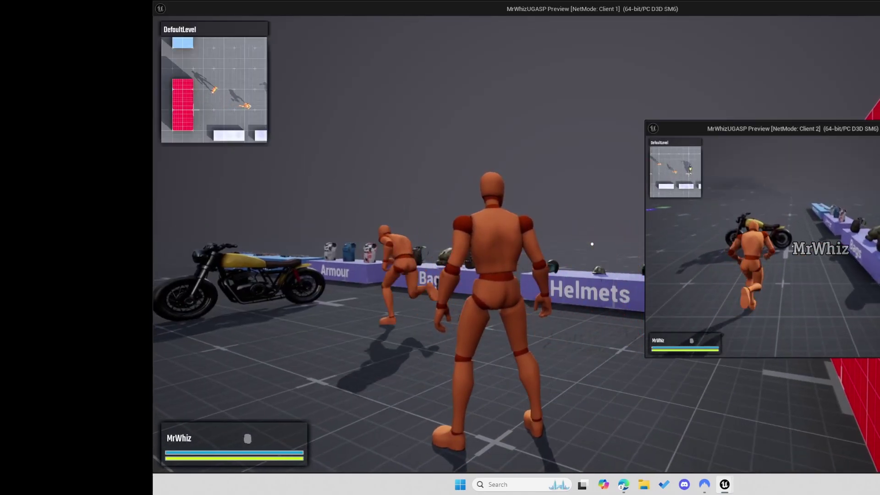
key(e)
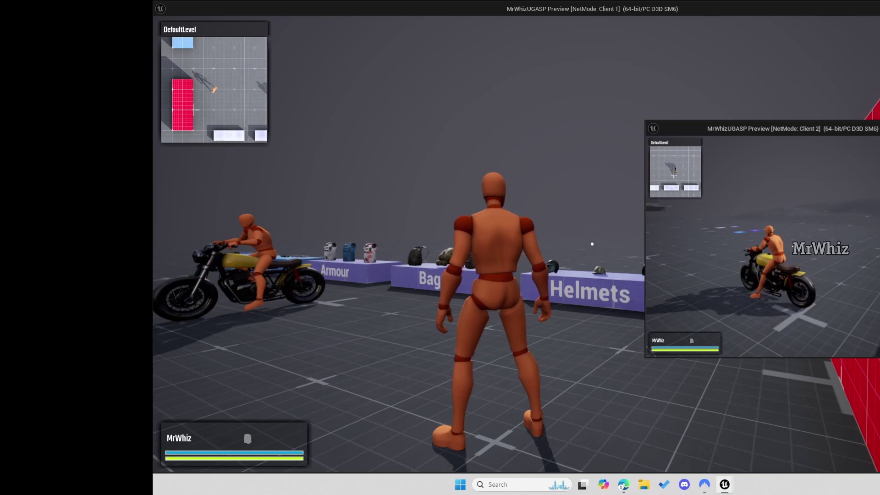
key(w)
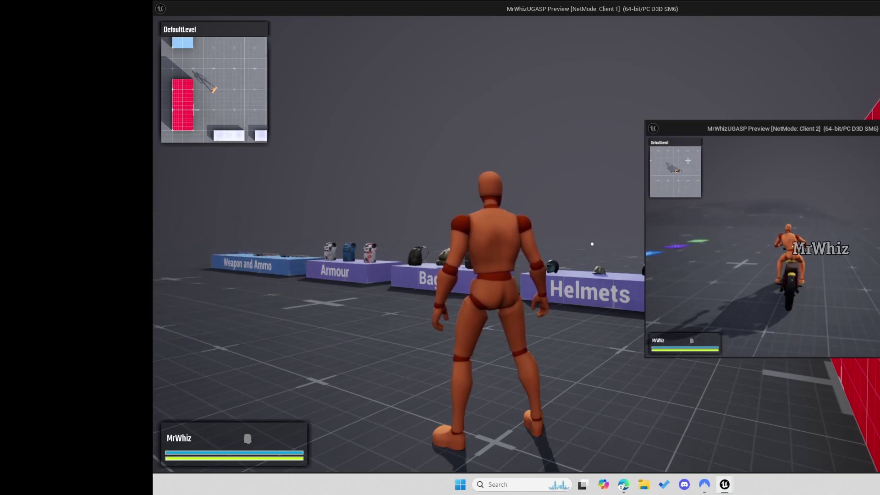
key(w)
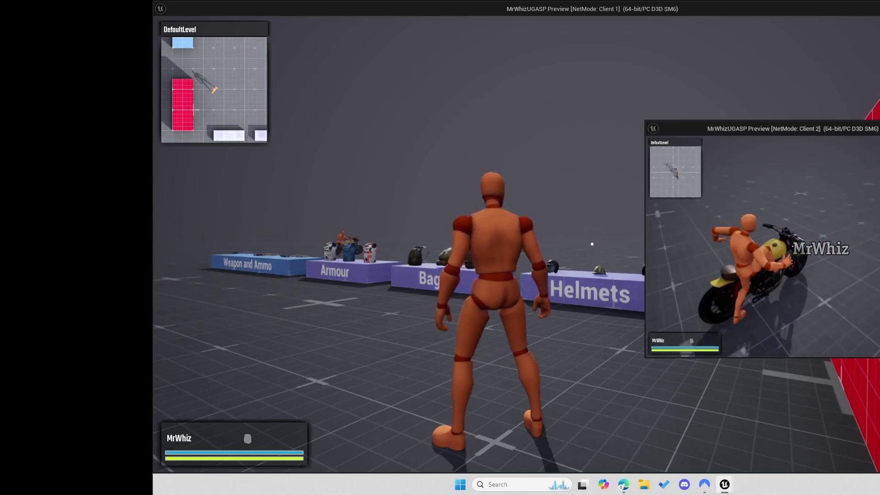
- Dismount Client 2, then bring Client 1 to the front and run forward
key(e)
key(w)
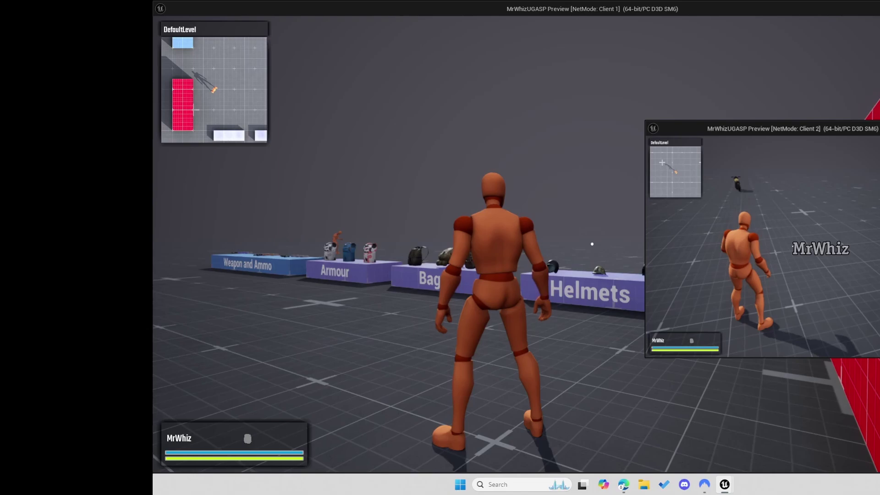
click(592, 243)
key(w)
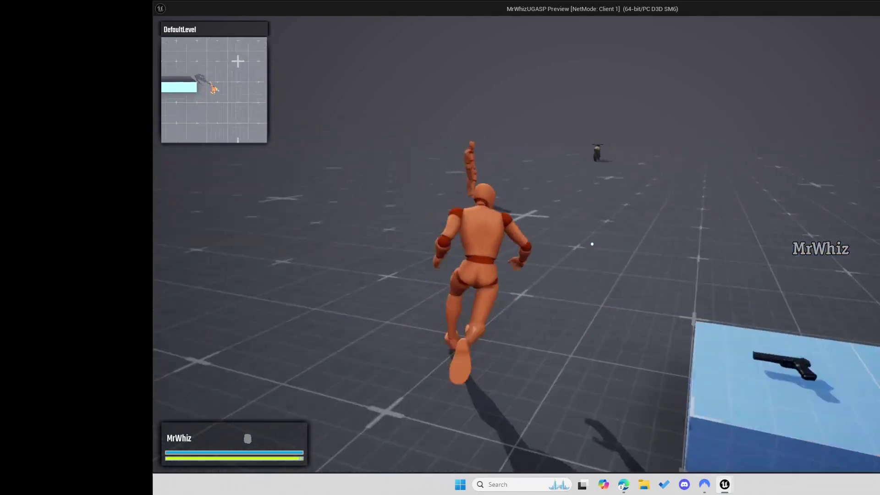
- As Client 1, ride the yellow motorcycle right then left, dismounting near the stands
key(w)
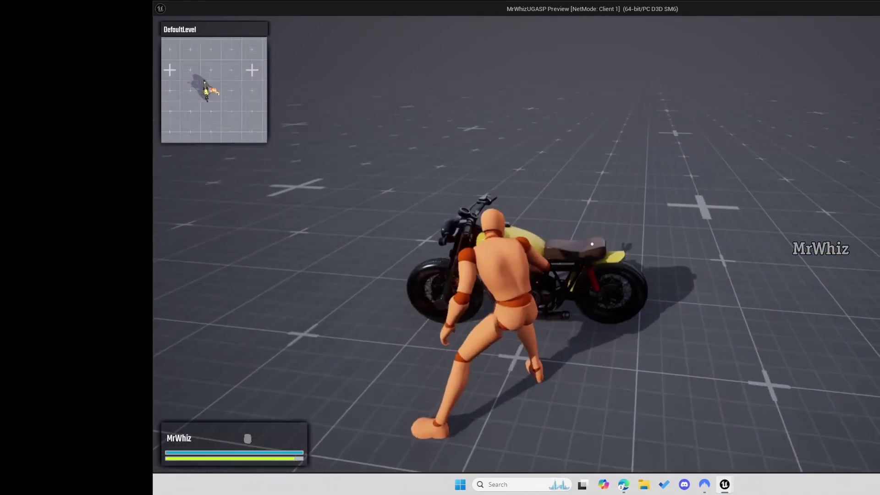
key(e)
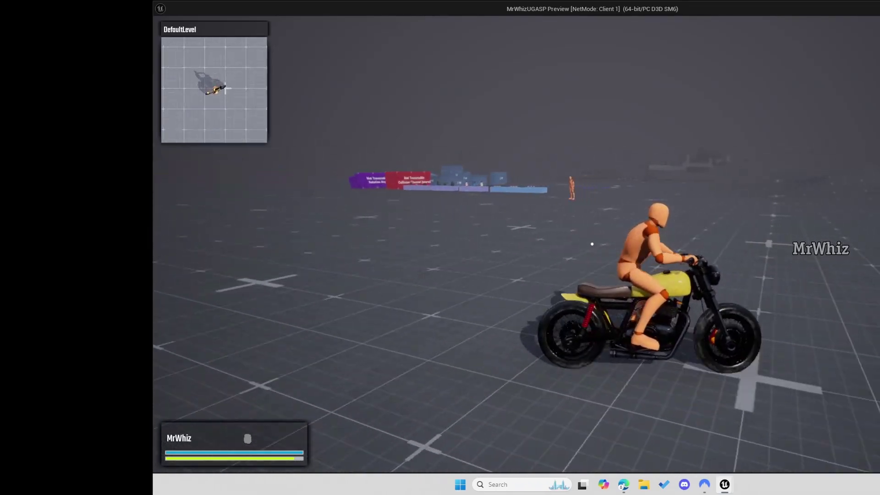
key(w)
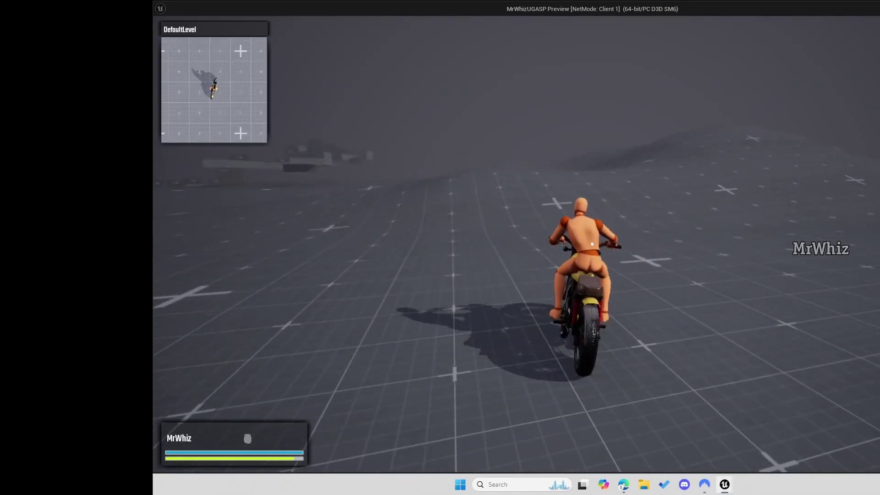
key(d)
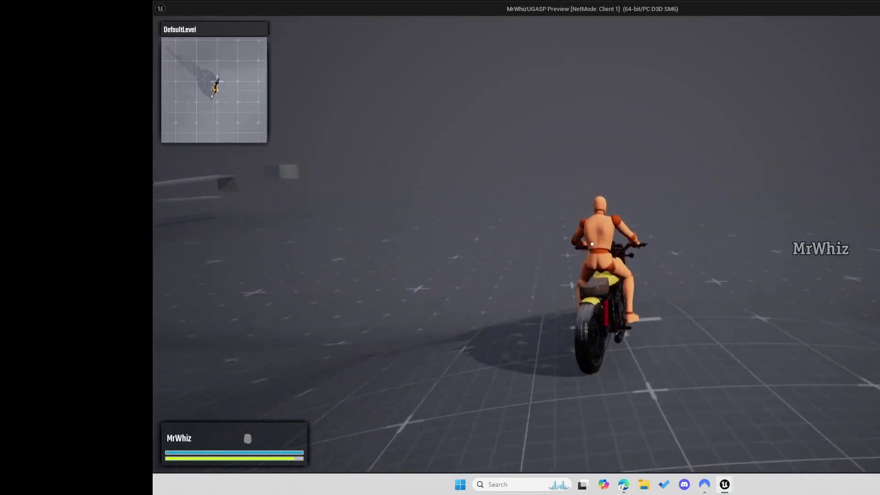
key(d)
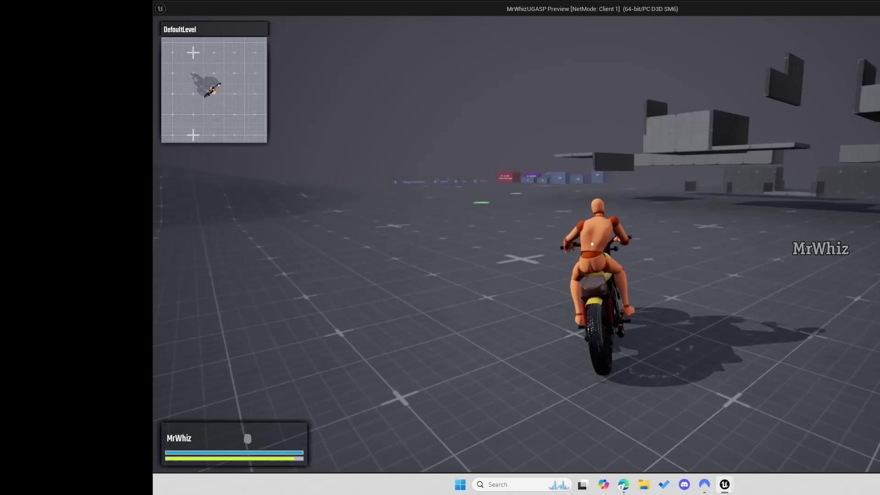
key(a)
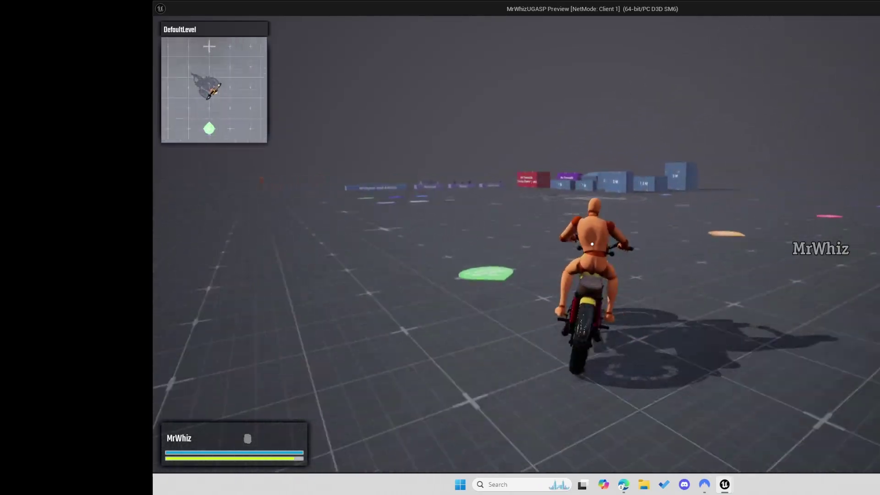
key(a)
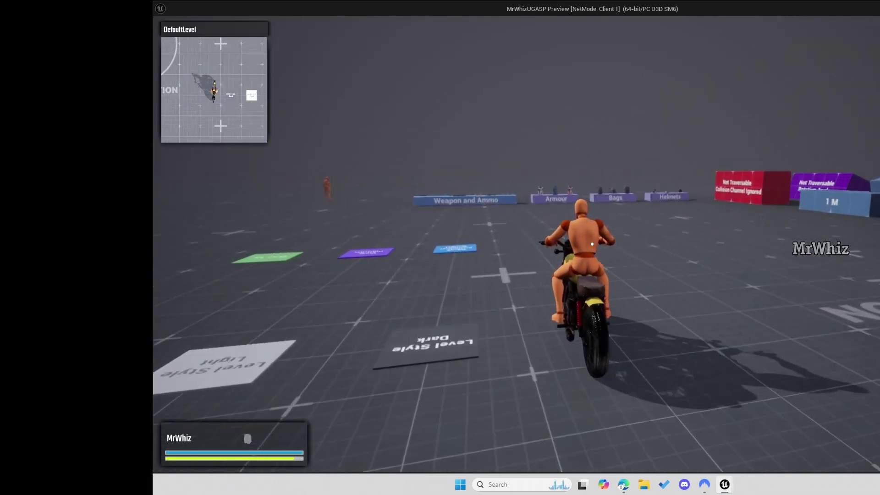
key(e)
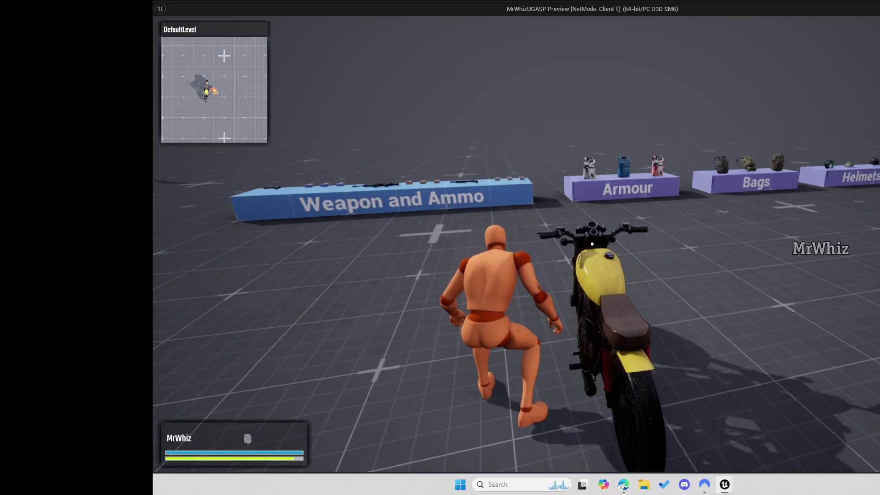
key(w)
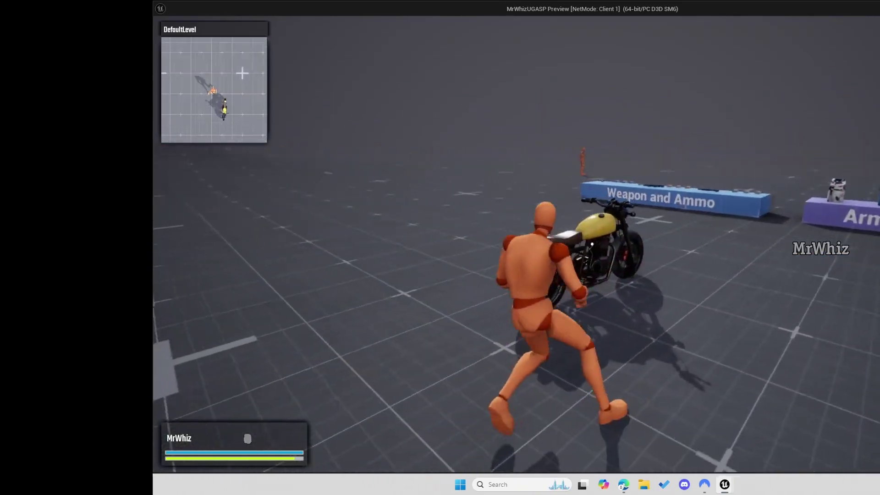